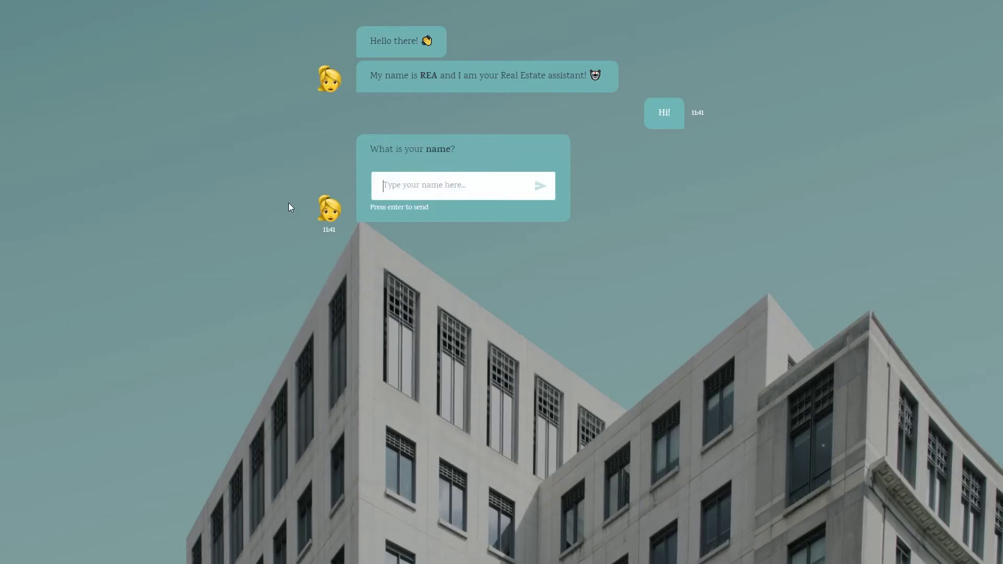
# Step: In the real estate and insurance demos, give a name, answer No, pick Car insurance, decline policy document
pyautogui.write('Niklas')
pyautogui.press('Return')
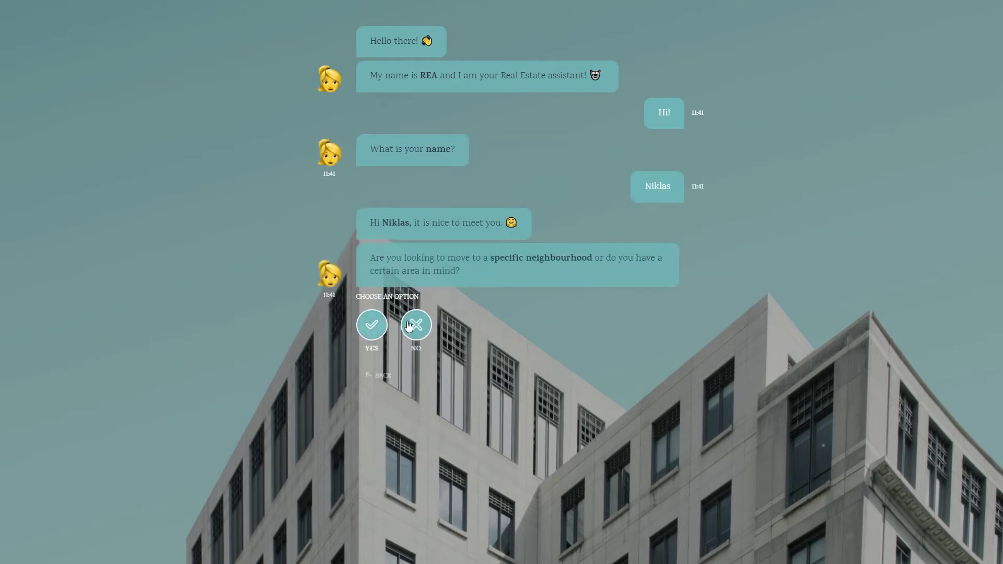
pyautogui.click(409, 325)
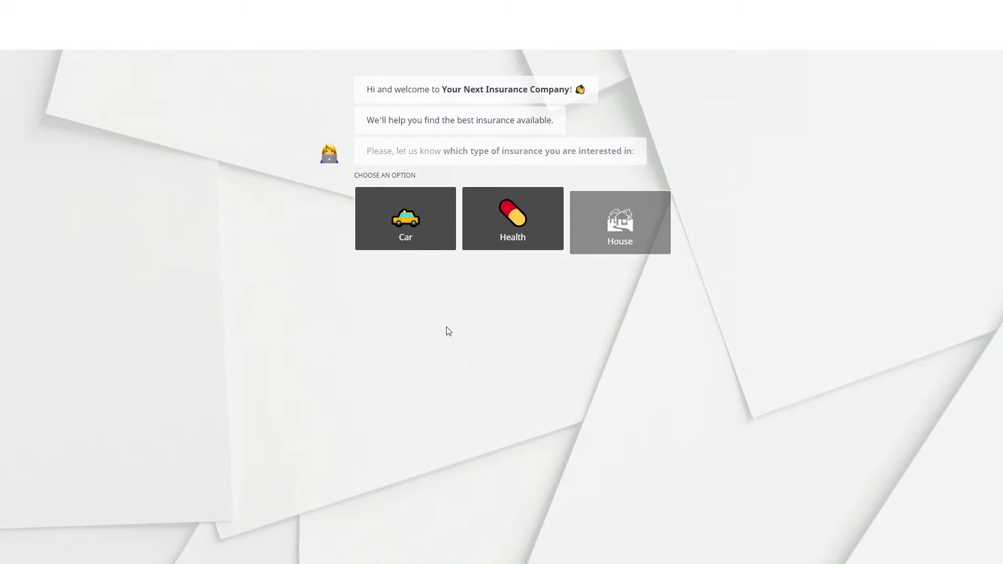
pyautogui.click(376, 233)
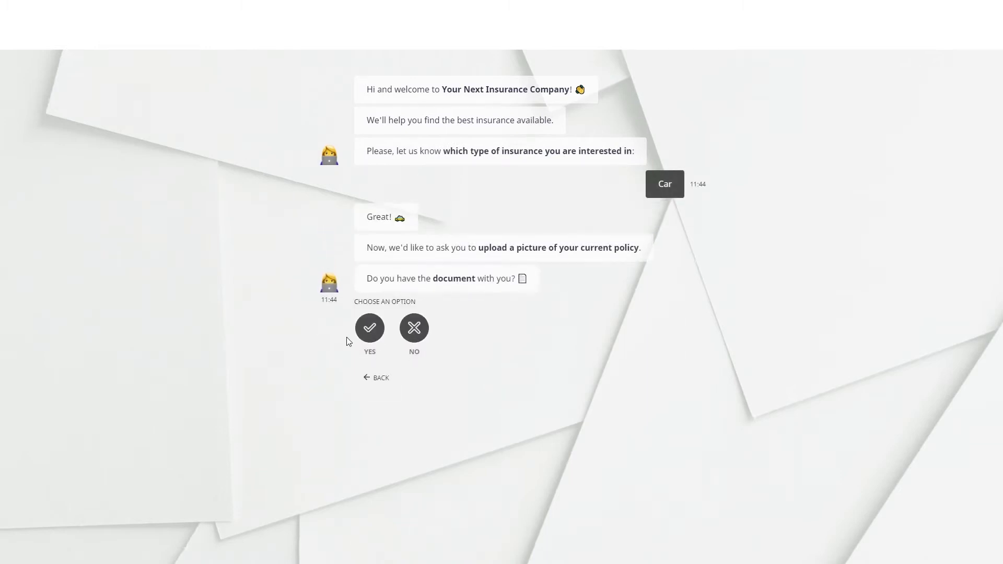
pyautogui.click(408, 329)
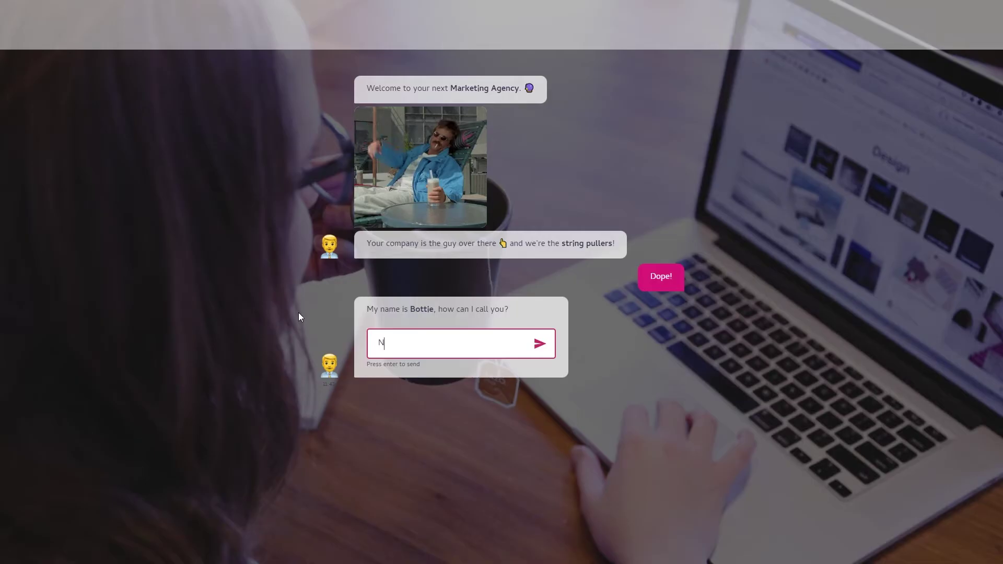
# Step: Give the marketing agency demo bot a name and choose Our work
pyautogui.write('iklas')
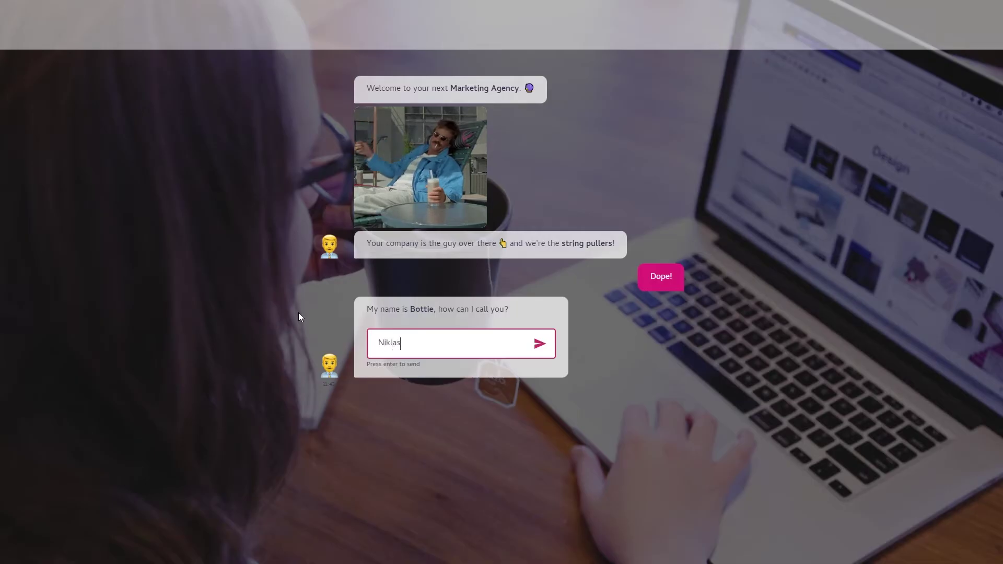
pyautogui.press('Return')
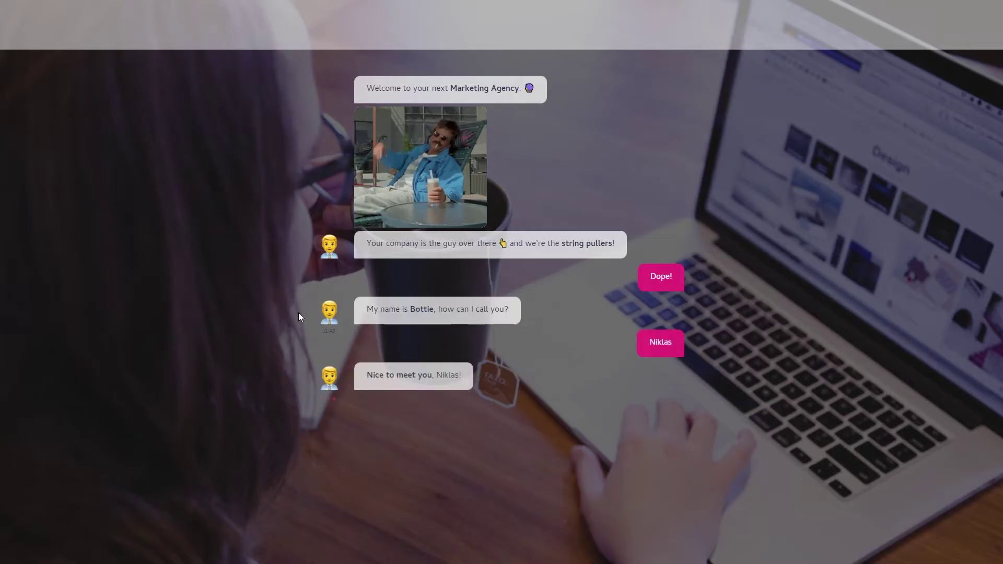
pyautogui.click(511, 478)
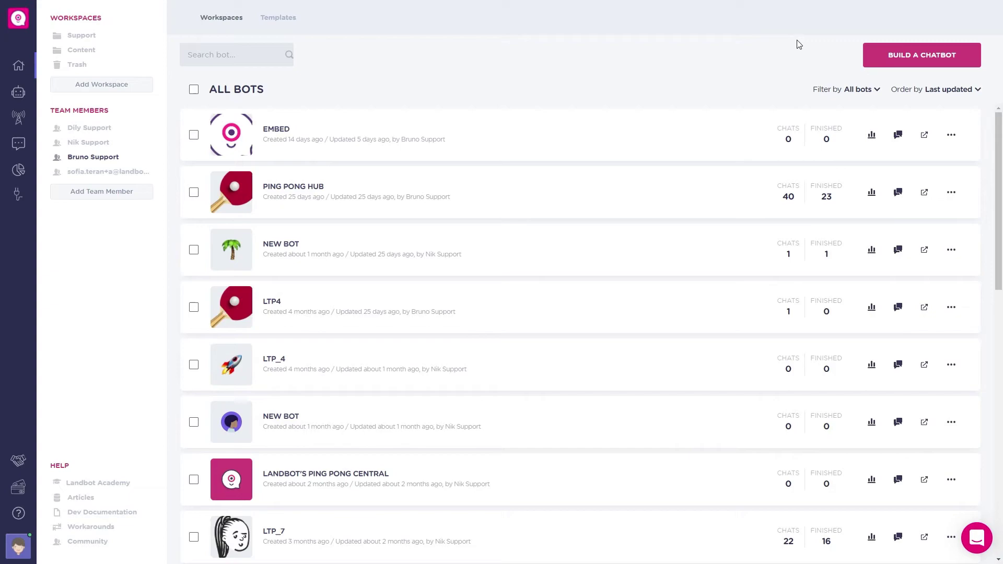
# Step: Start a new Landbot Web chatbot and search the templates for 'lea'
pyautogui.click(883, 53)
pyautogui.click(888, 123)
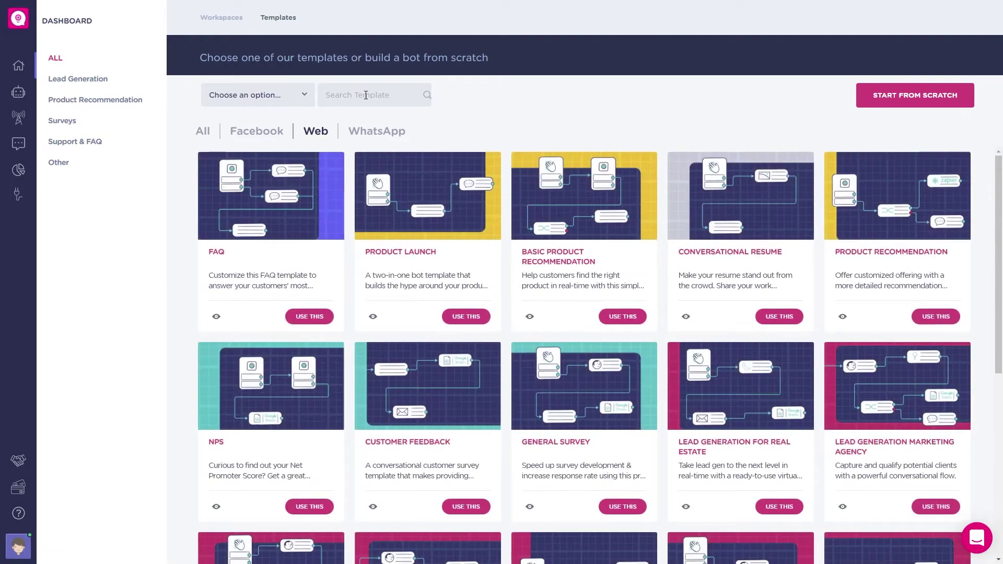
pyautogui.click(365, 94)
pyautogui.write('lea')
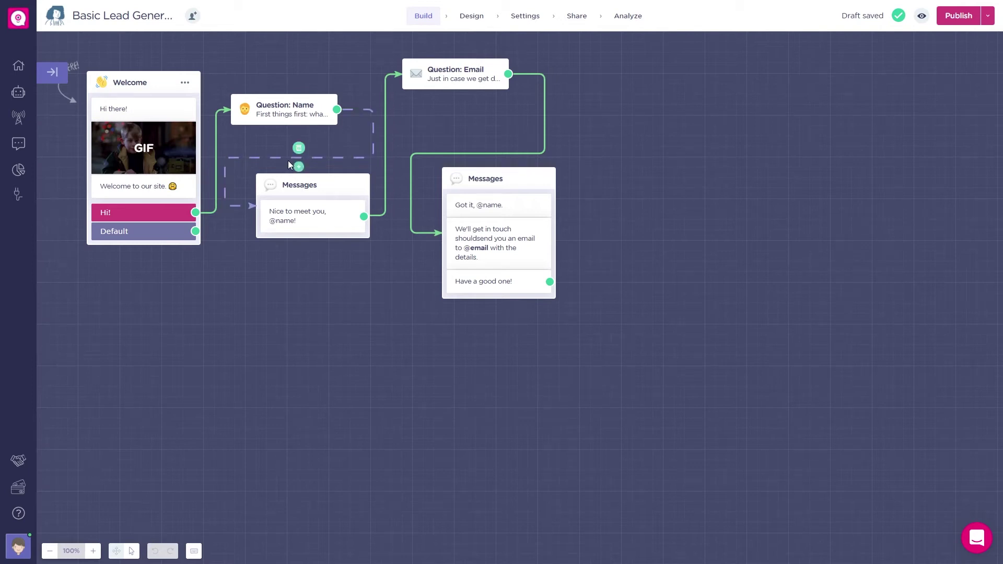
pyautogui.click(282, 226)
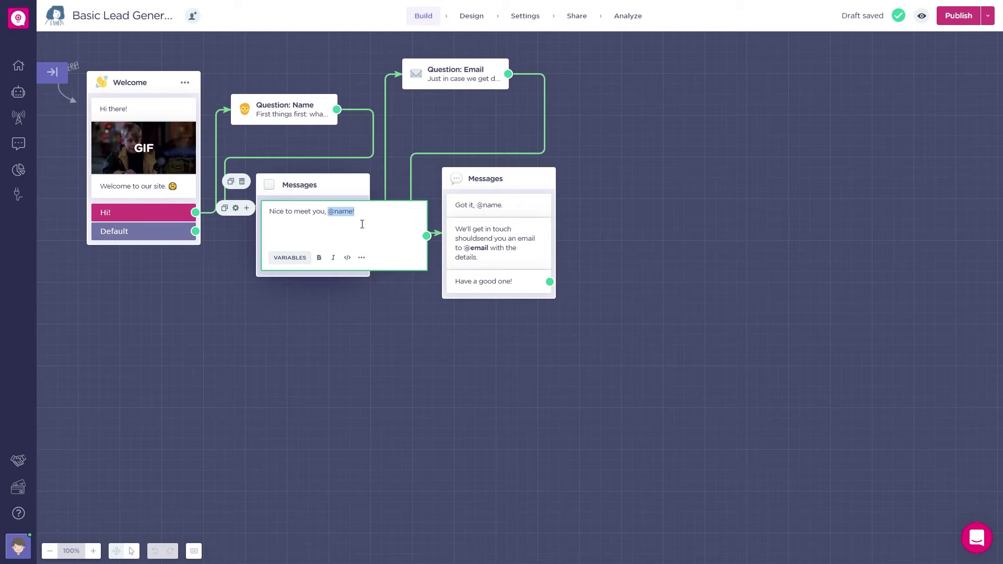
pyautogui.click(381, 306)
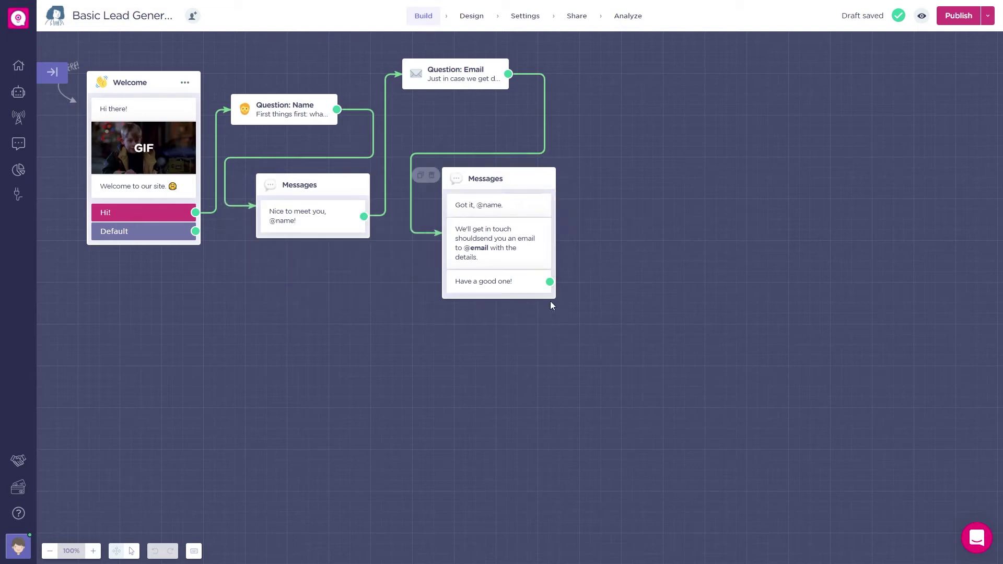
# Step: Add a Google Sheets block after the final message of the flow
pyautogui.moveTo(553, 284); pyautogui.dragTo(666, 244)
pyautogui.write('sh')
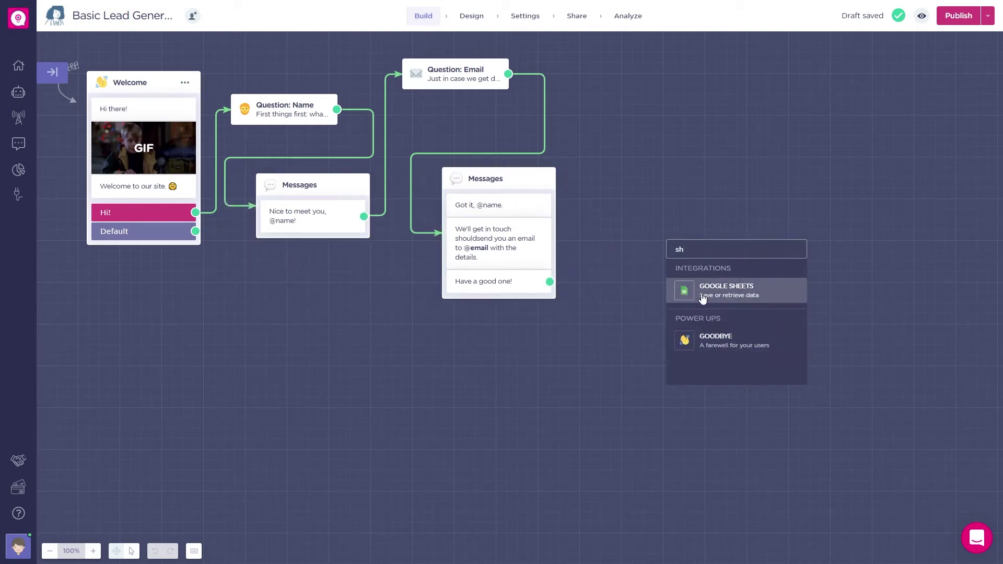
pyautogui.click(703, 293)
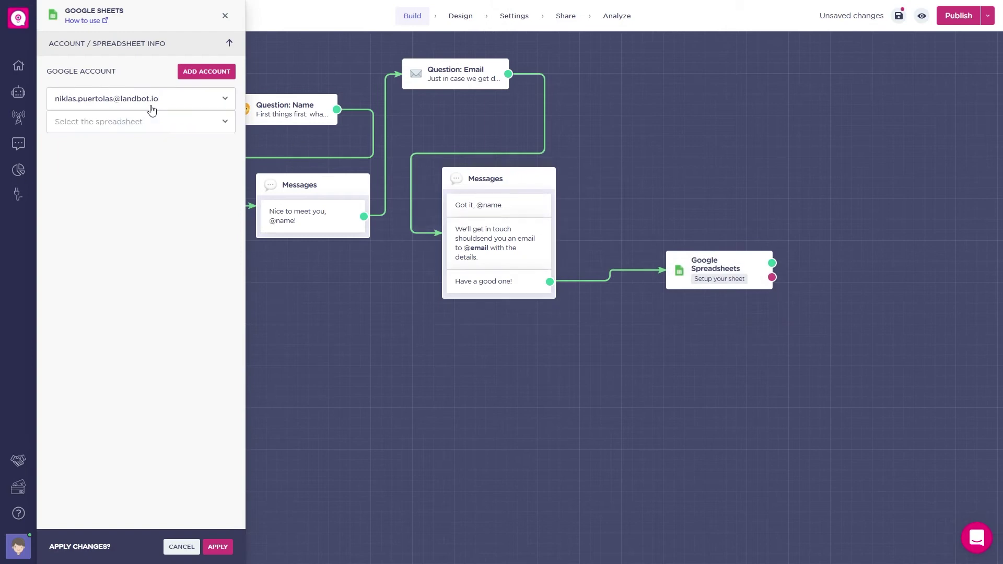
# Step: Target the Landbot for Lead Gen spreadsheet, sheet Hoja 1, with the Insert a new row action
pyautogui.click(140, 123)
pyautogui.click(105, 138)
pyautogui.click(123, 144)
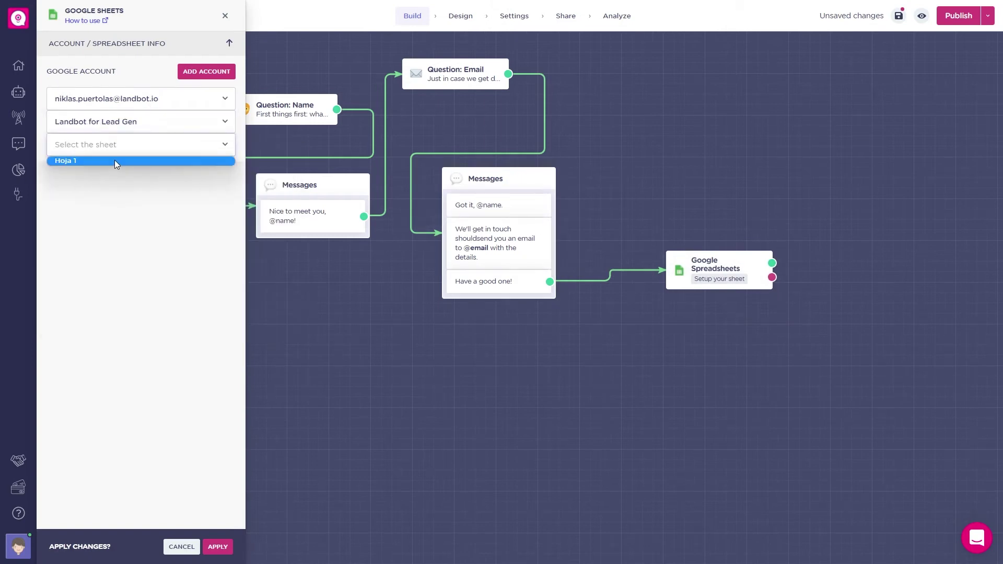
pyautogui.click(114, 159)
pyautogui.click(94, 188)
pyautogui.click(93, 200)
# Step: Map the Name and Email columns to the name and email variables and apply
pyautogui.click(141, 236)
pyautogui.click(105, 256)
pyautogui.click(77, 281)
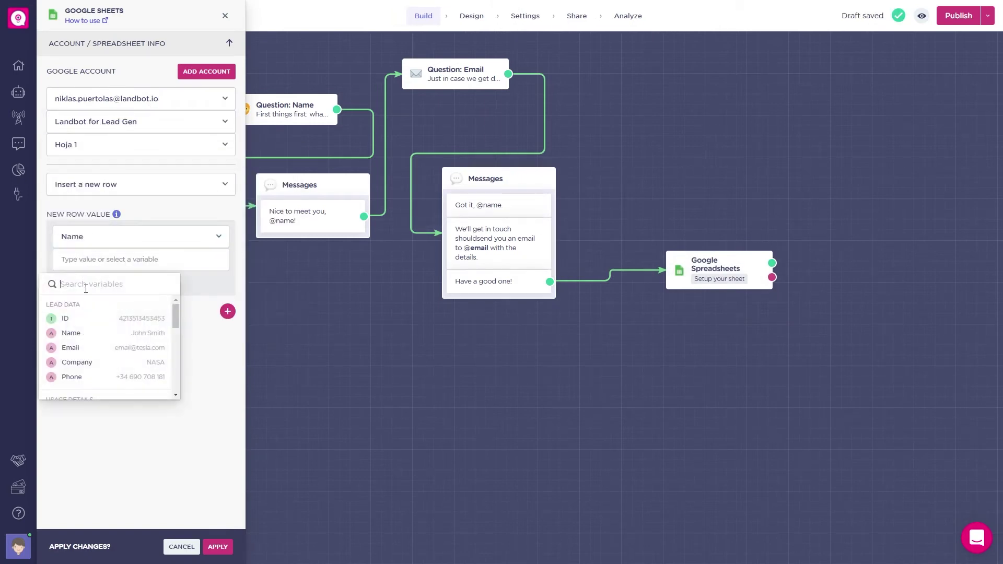
pyautogui.click(161, 334)
pyautogui.click(141, 320)
pyautogui.click(105, 342)
pyautogui.click(78, 364)
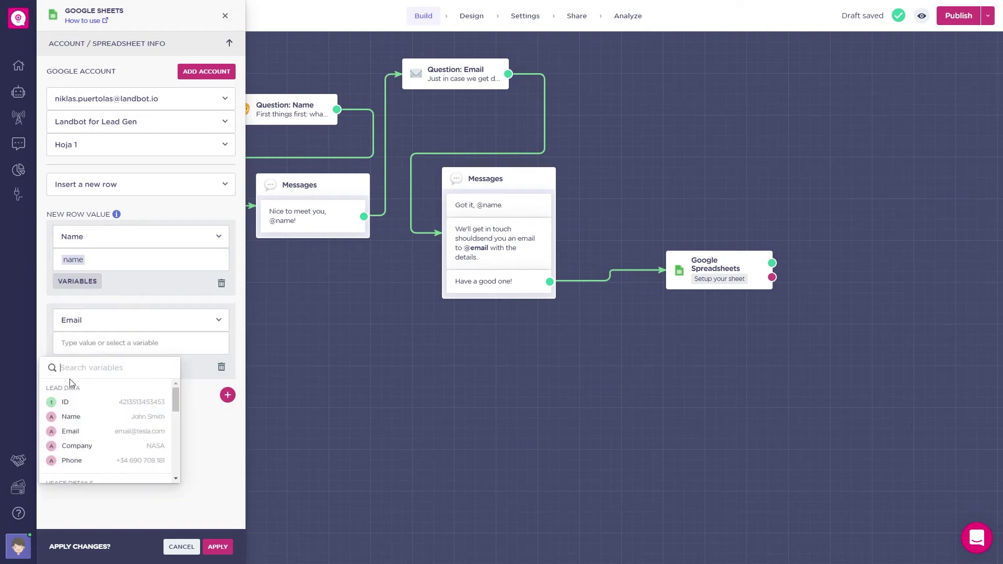
pyautogui.click(70, 430)
pyautogui.click(217, 547)
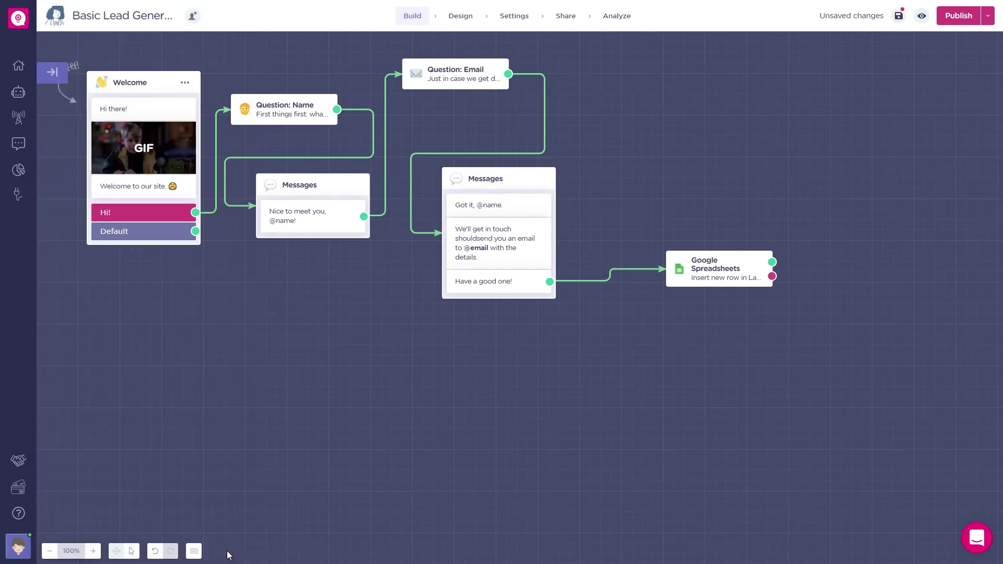
# Step: Save the draft, apply the Cold Blue design template, publish the bot and view its Share options
pyautogui.click(897, 18)
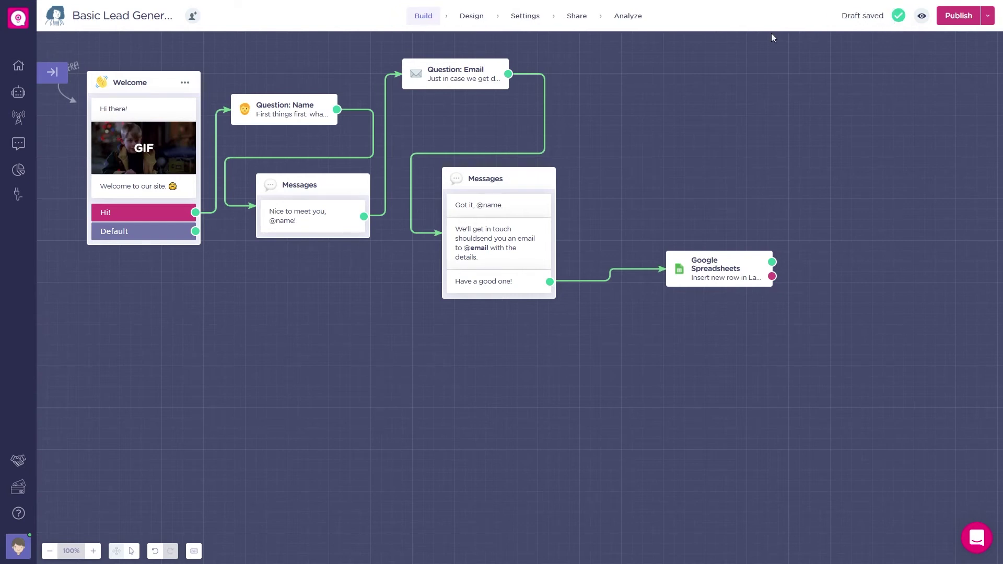
pyautogui.click(478, 17)
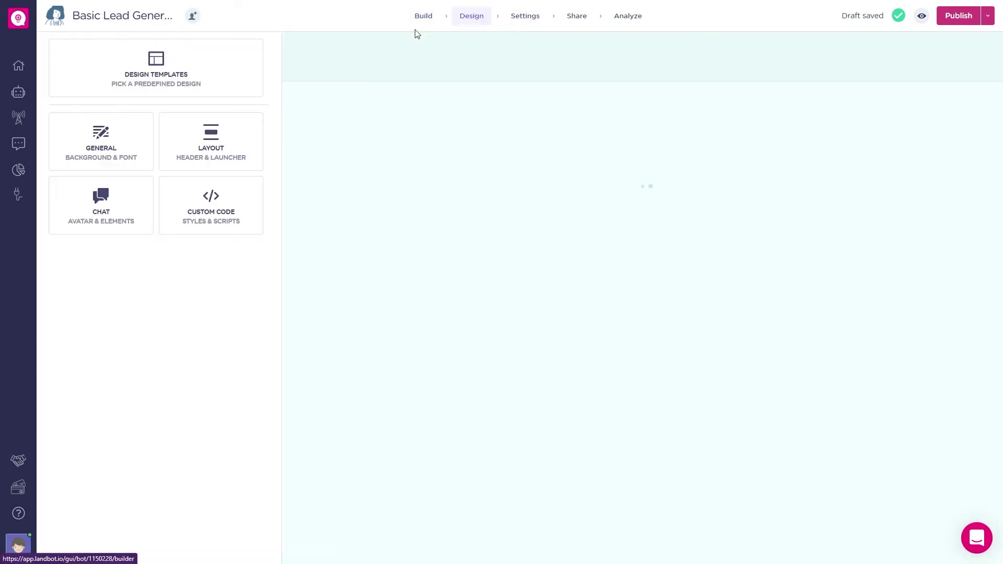
pyautogui.click(209, 74)
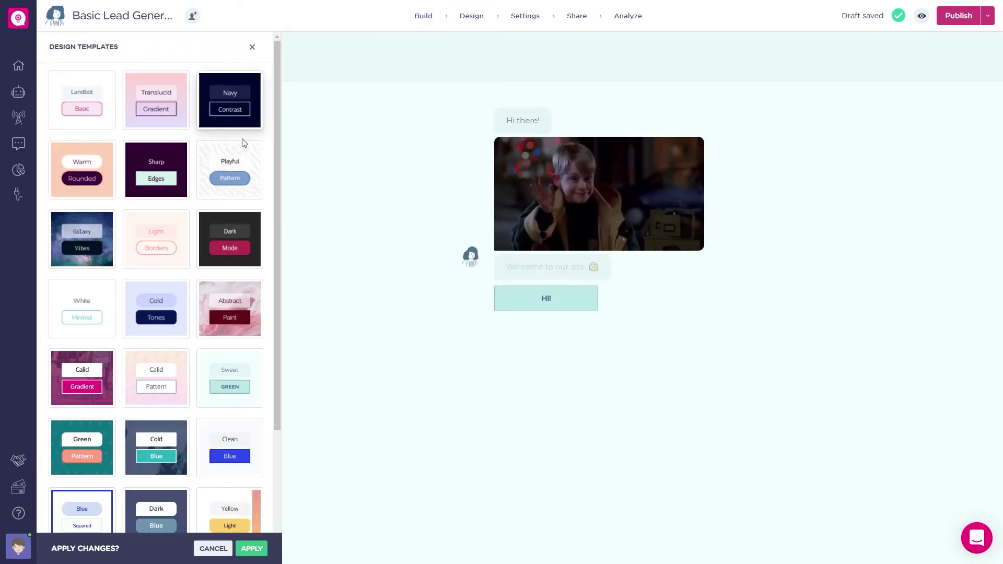
pyautogui.click(167, 464)
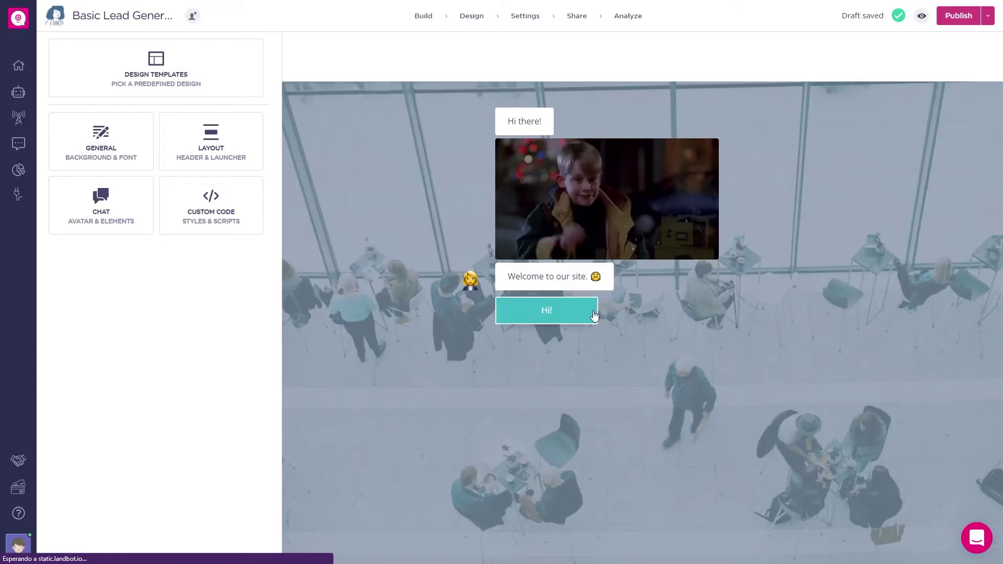
pyautogui.click(958, 16)
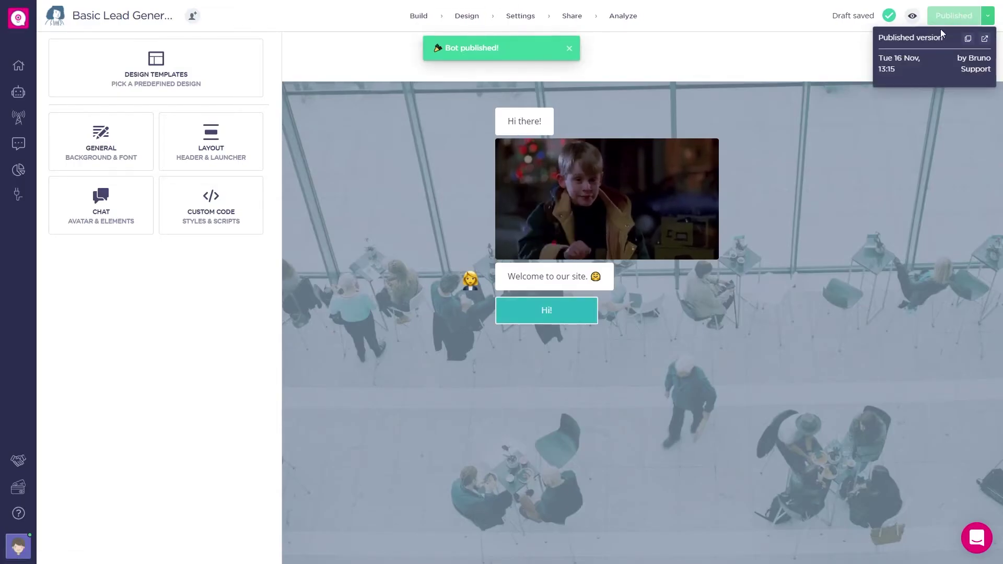
pyautogui.click(571, 17)
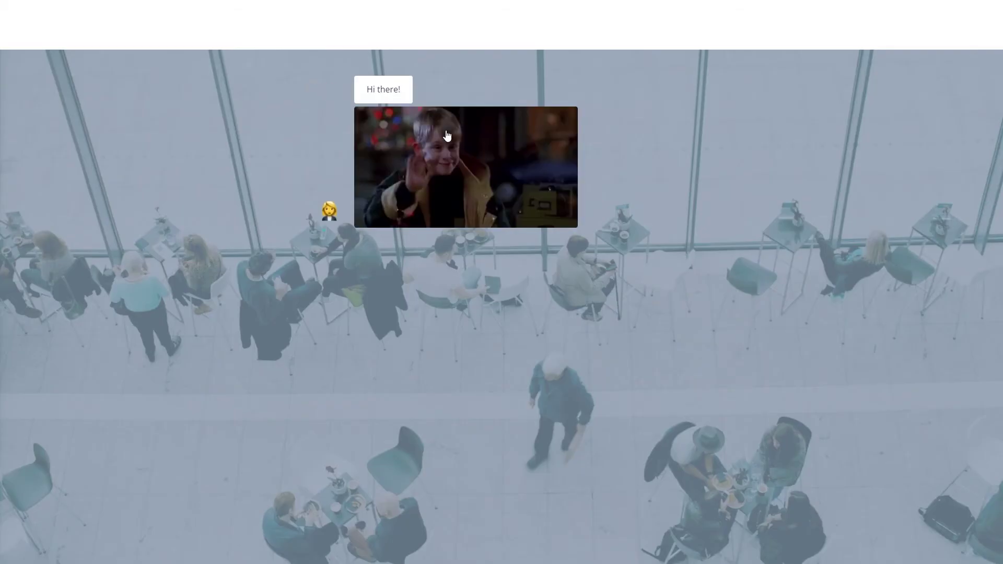
# Step: Chat with the published bot: reply Hi!, then submit a test name and email address
pyautogui.click(387, 277)
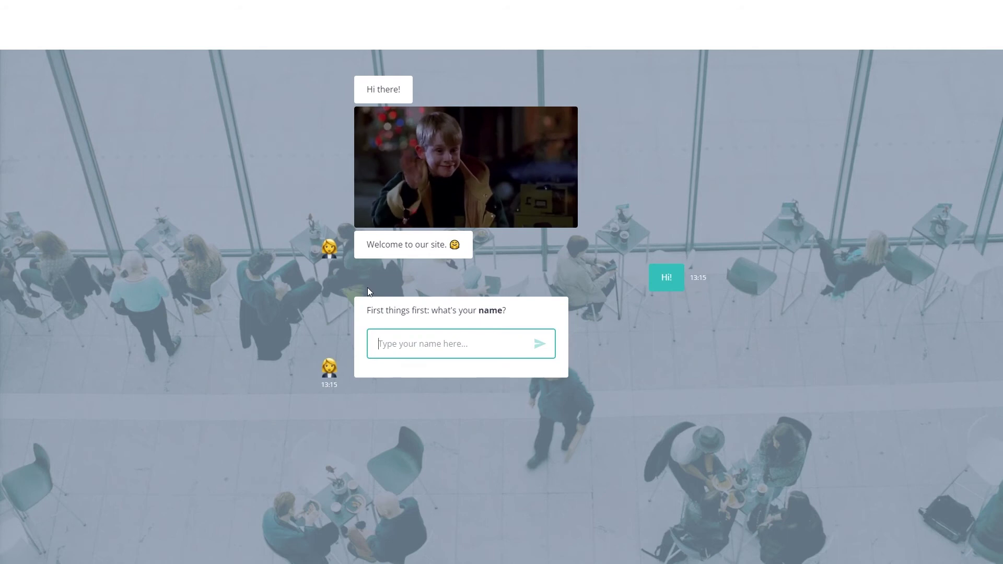
pyautogui.write('N')
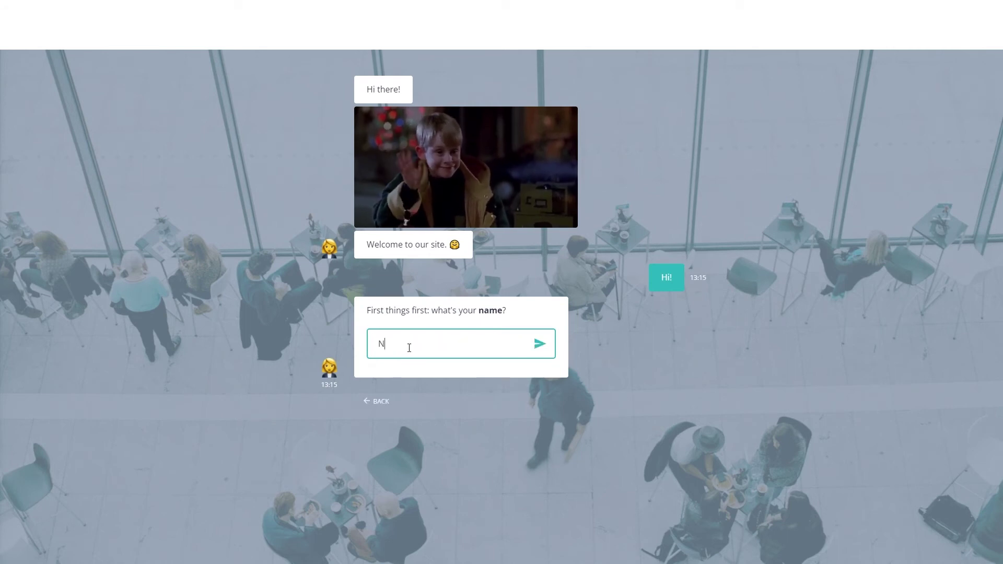
pyautogui.press('Return')
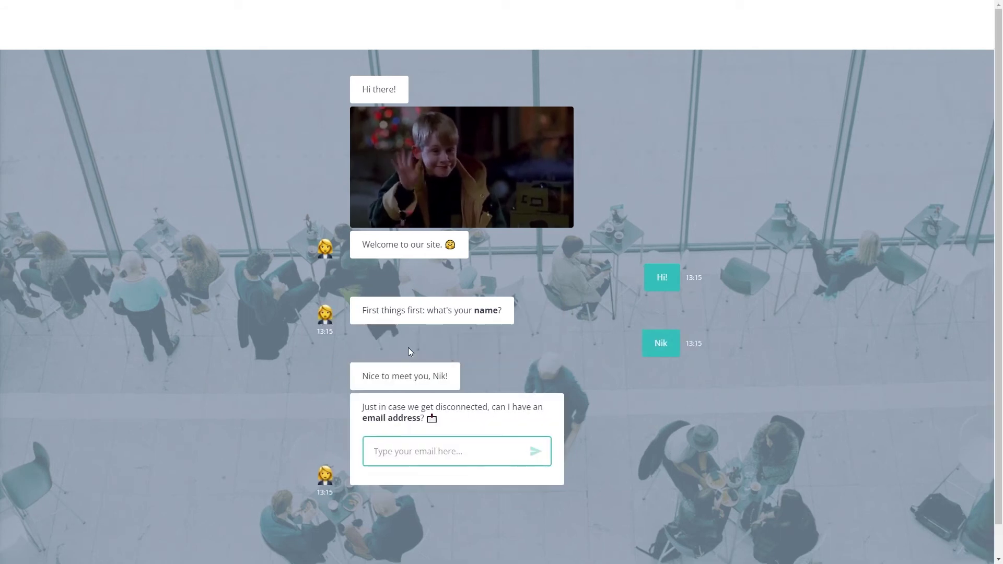
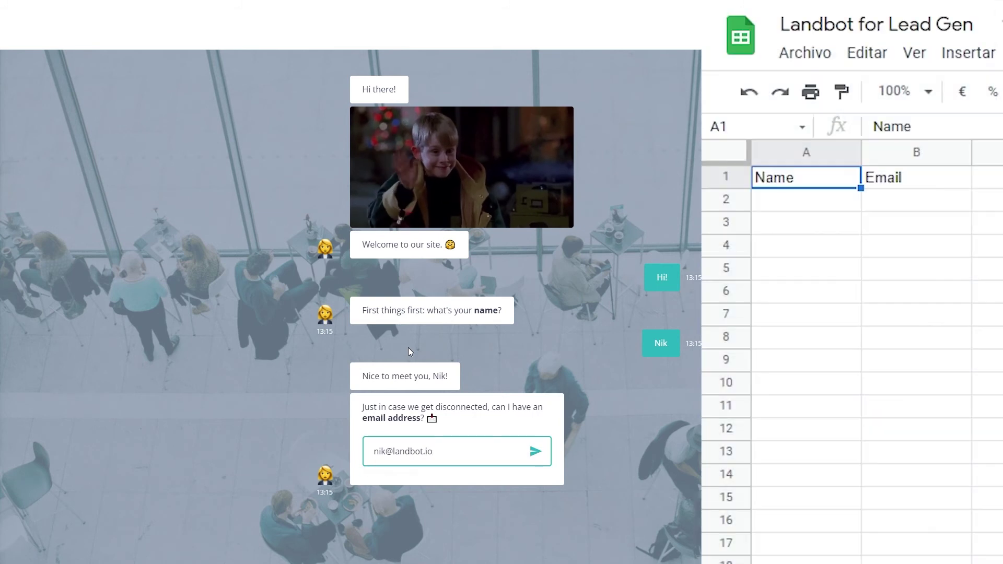
pyautogui.press('Return')
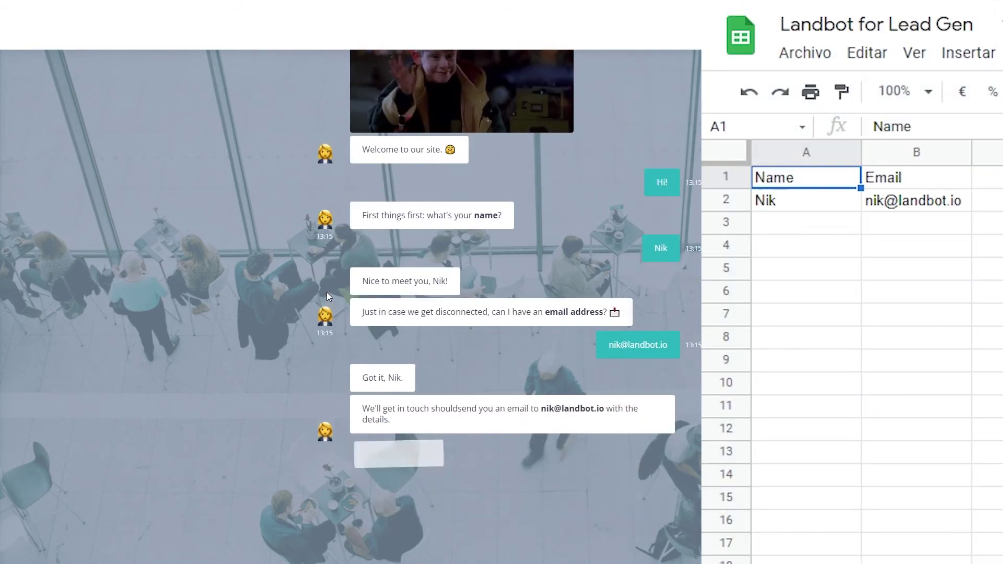